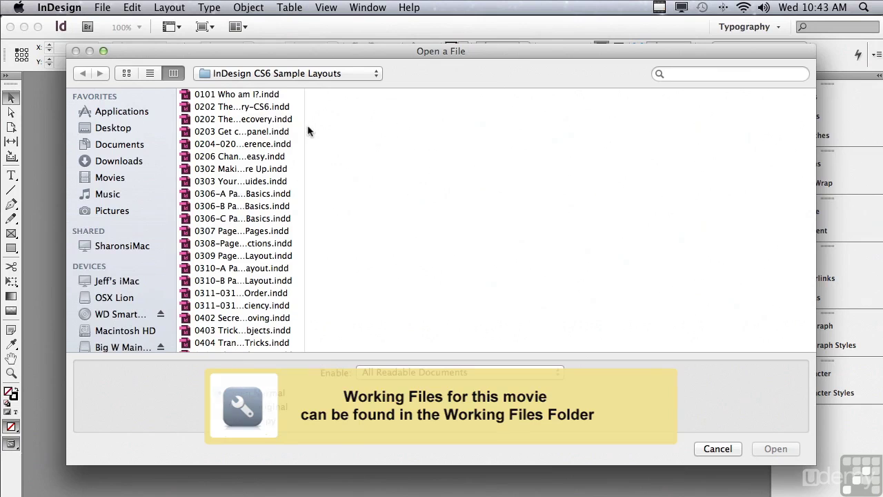
- Open the document 1302-1303 Swatches.indd from the InDesign CS6 Sample Layouts folder
{"action": "left_click_drag", "start_coordinate": [303, 128], "coordinate": [307, 128]}
{"action": "scroll", "coordinate": [306, 140], "scroll_direction": "down", "scroll_amount": 15}
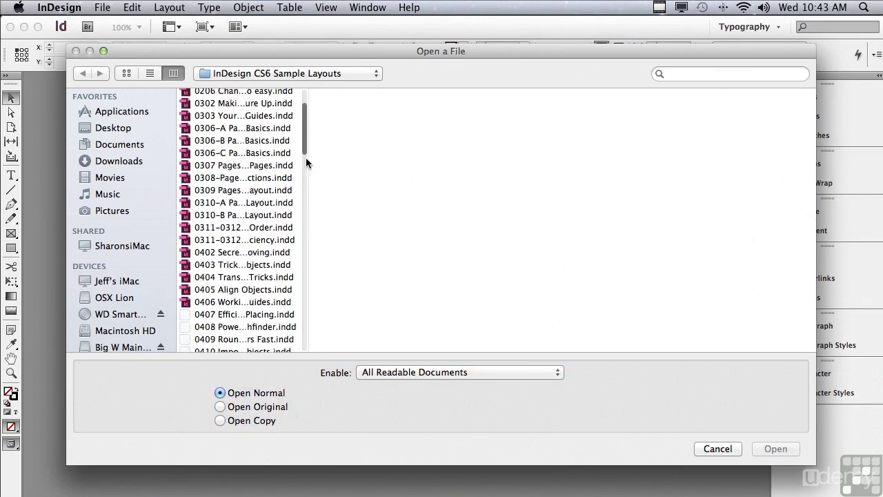
{"action": "left_click", "coordinate": [218, 129]}
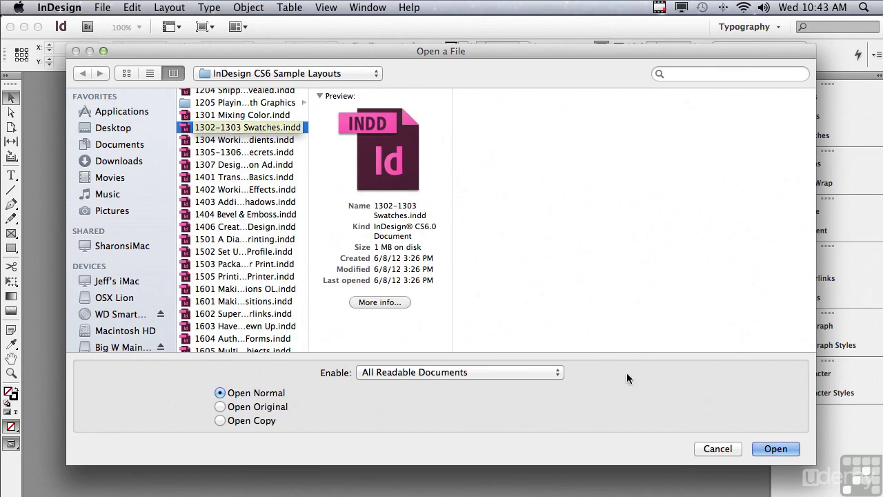
{"action": "left_click", "coordinate": [775, 449]}
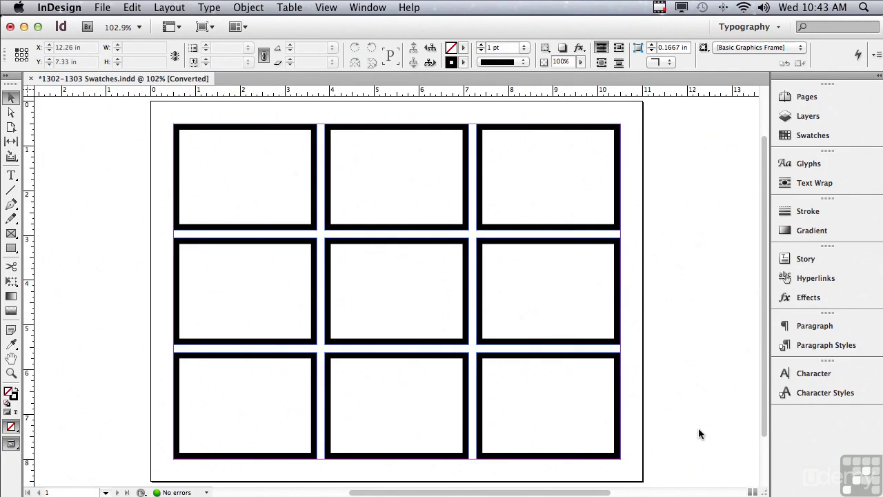
- Fill the top-right frame on the page with the blue C=100 M=26 Y=0 K=0, mixed in CMYK mode
{"action": "left_click", "coordinate": [559, 184]}
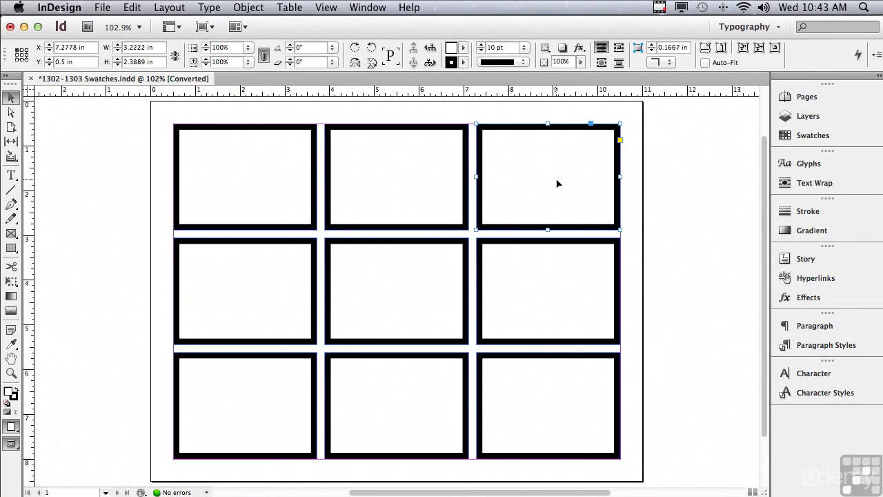
{"action": "left_click", "coordinate": [367, 8]}
{"action": "mouse_move", "coordinate": [365, 73]}
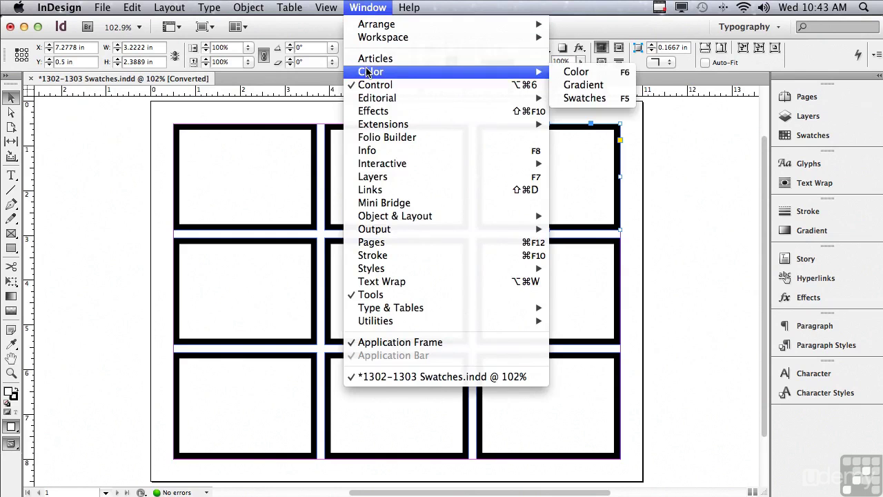
{"action": "left_click", "coordinate": [577, 73]}
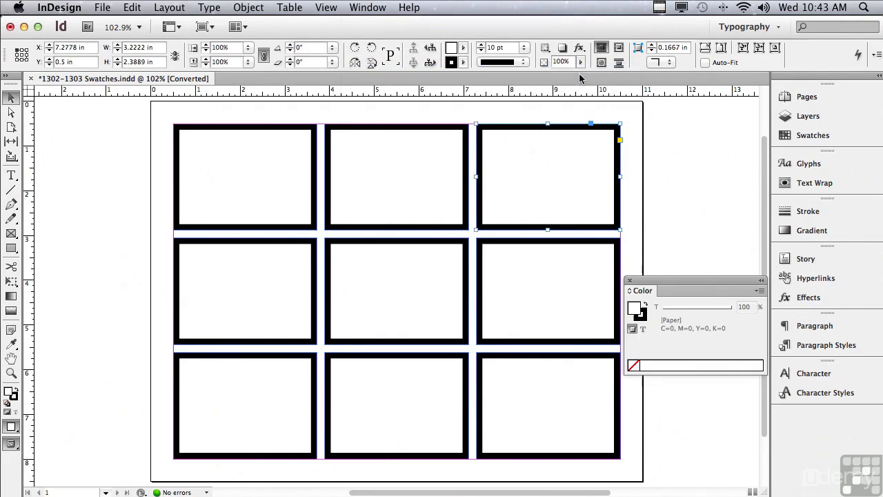
{"action": "left_click", "coordinate": [757, 291]}
{"action": "left_click", "coordinate": [791, 326]}
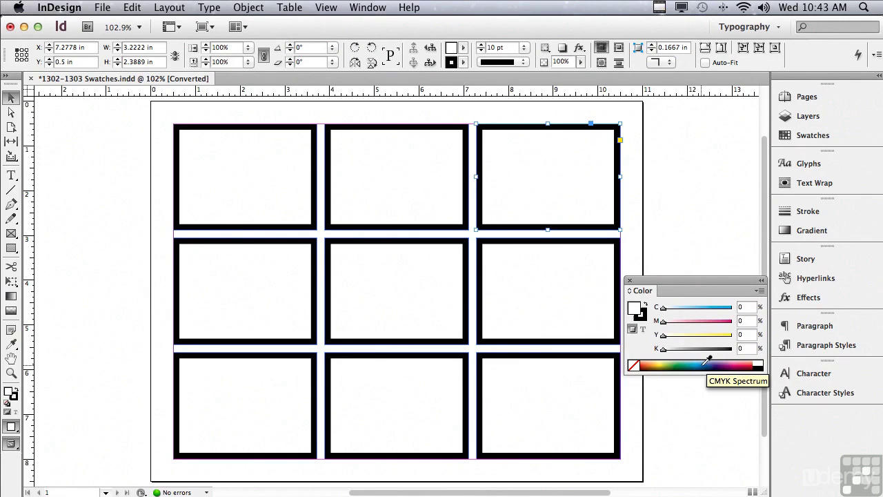
{"action": "left_click", "coordinate": [708, 360]}
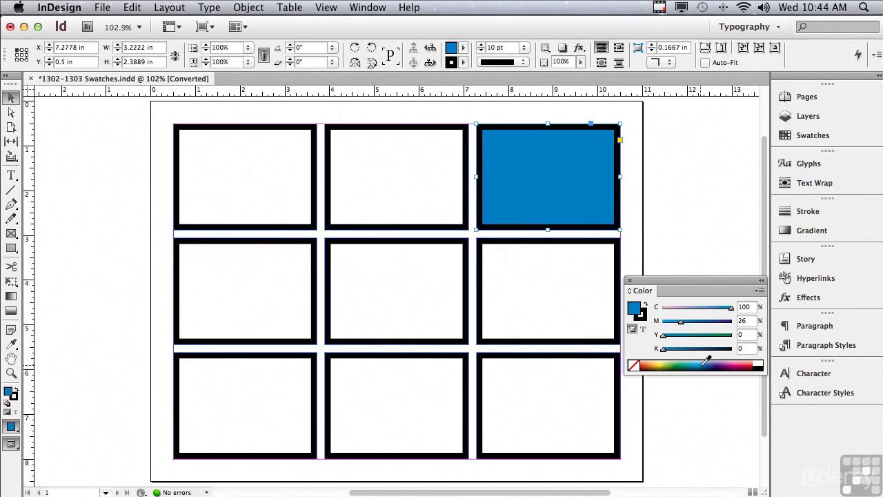
{"action": "left_click", "coordinate": [685, 179]}
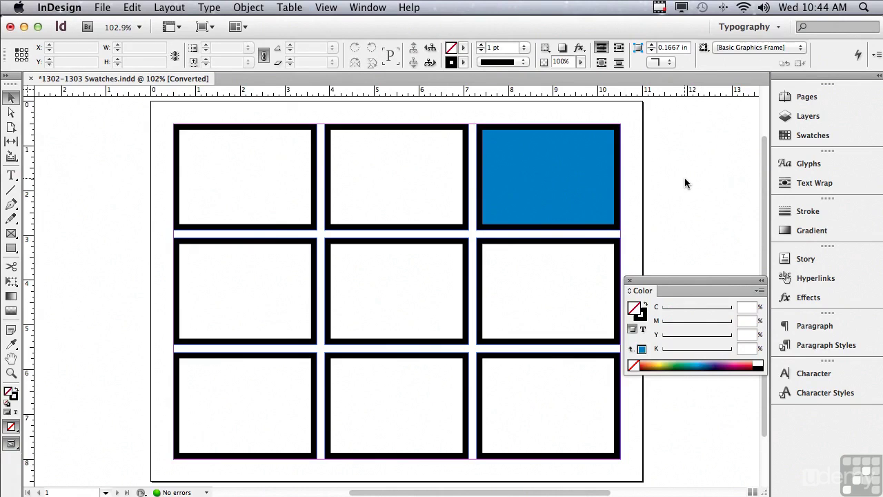
- Give the blue frame's stroke the Dashed type with the yellow C=0 M=0 Y=100 K=0 as gap color
{"action": "left_click", "coordinate": [578, 167]}
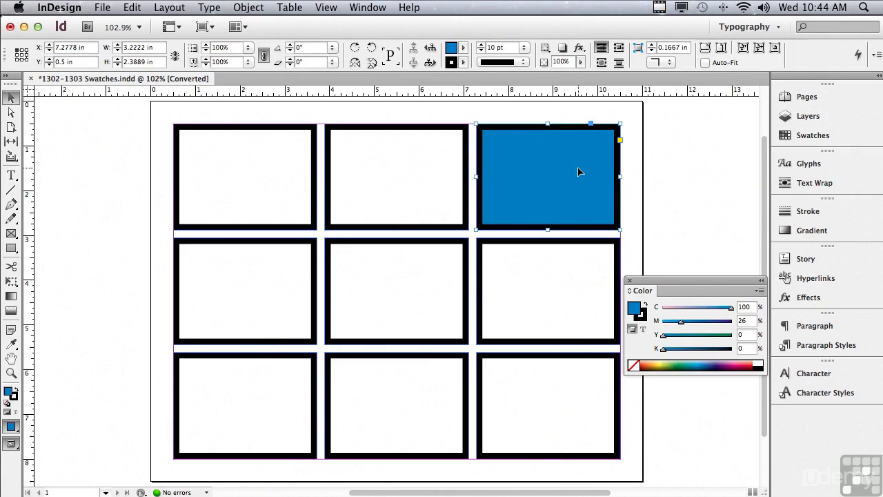
{"action": "left_click", "coordinate": [640, 314]}
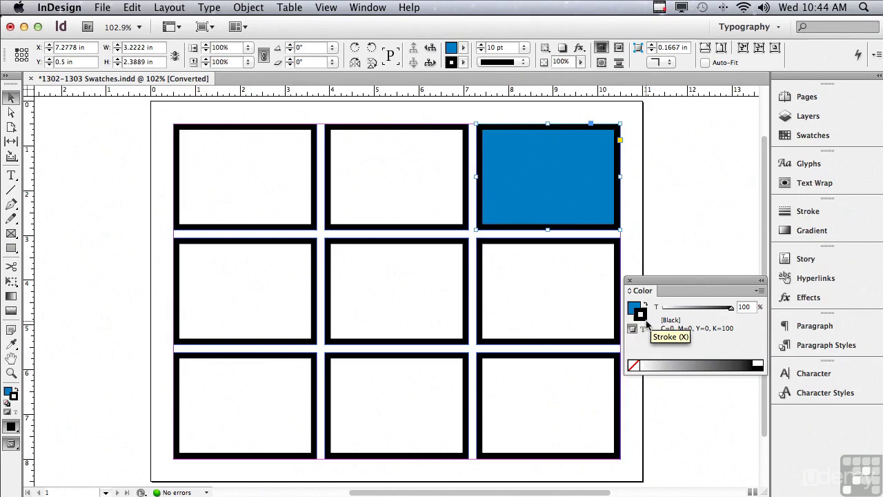
{"action": "left_click", "coordinate": [802, 212]}
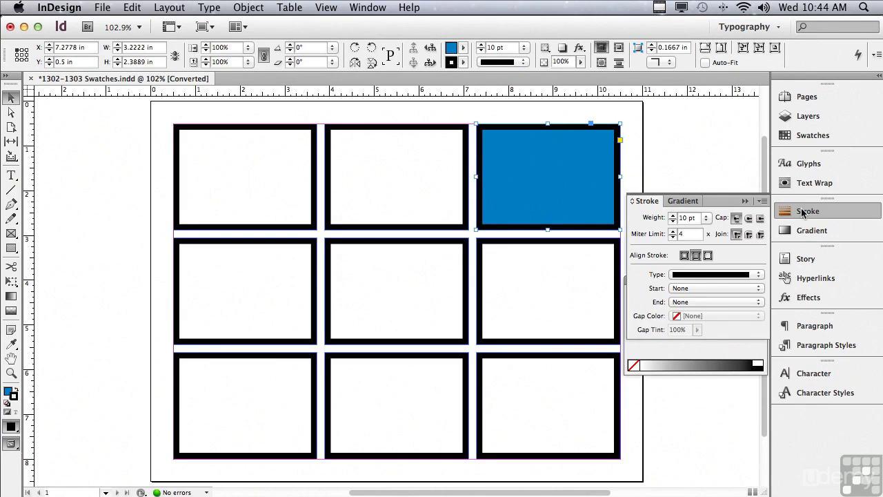
{"action": "left_click", "coordinate": [685, 278]}
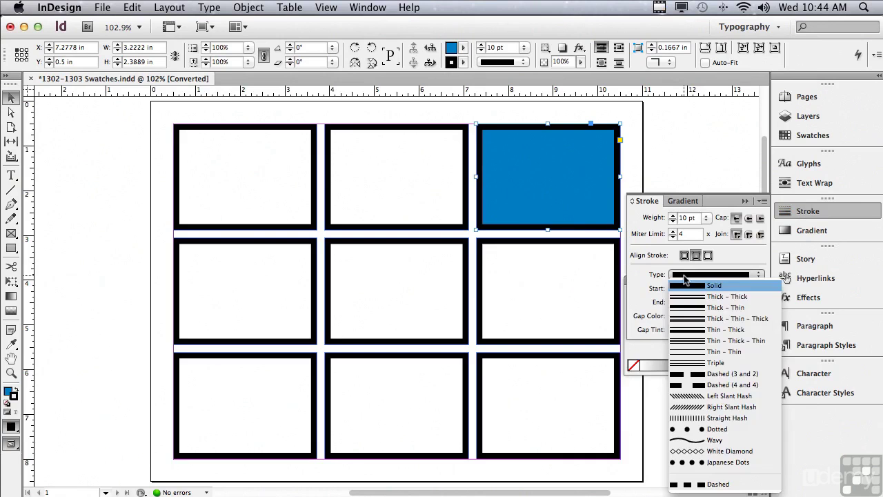
{"action": "left_click", "coordinate": [697, 484]}
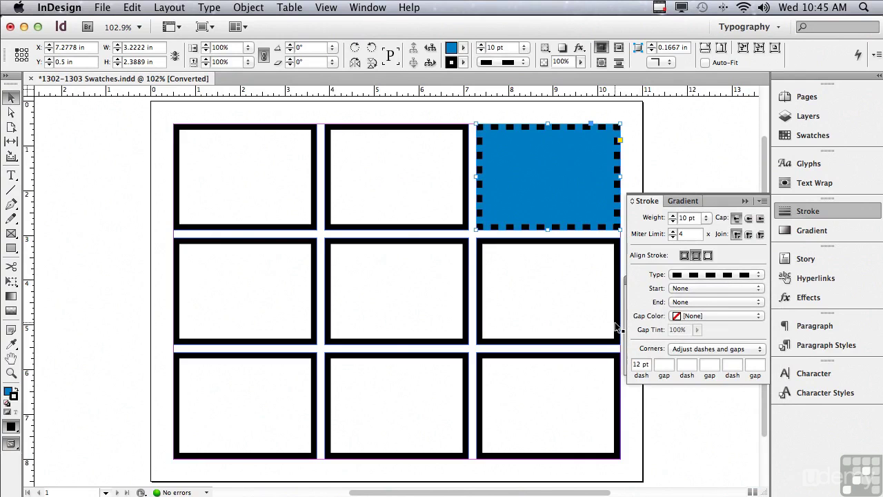
{"action": "left_click", "coordinate": [680, 319]}
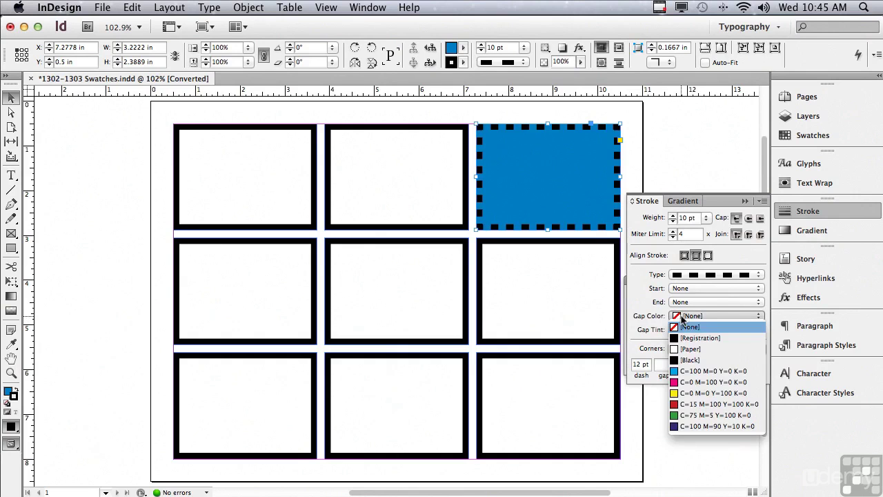
{"action": "left_click", "coordinate": [689, 393]}
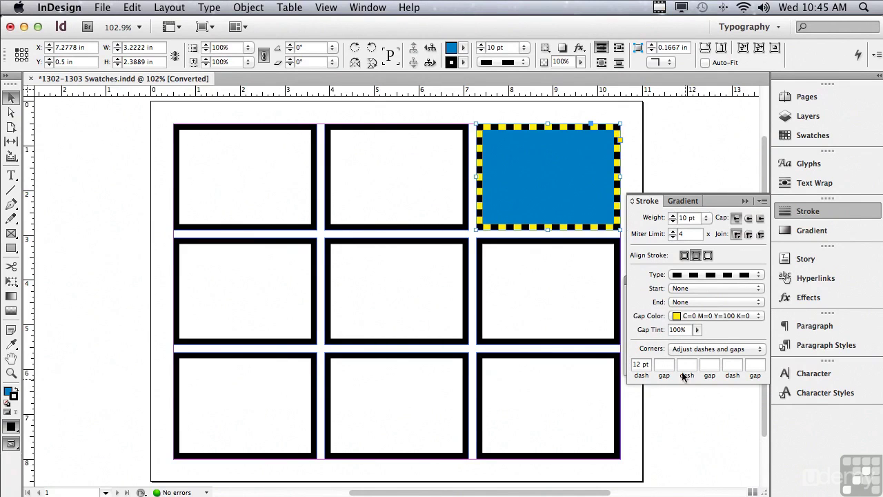
{"action": "left_click", "coordinate": [745, 201]}
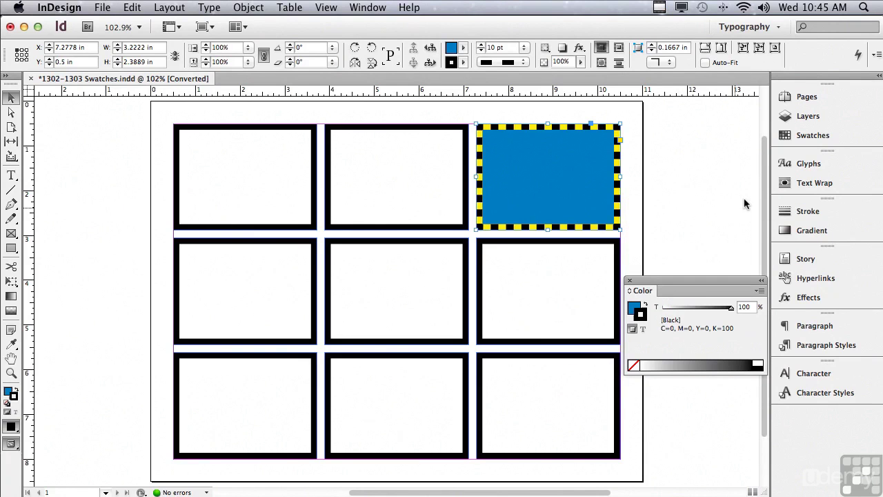
- Add the blue frame's fill from the Color panel to the swatch list below the red swatch, and undo the addition
{"action": "left_click", "coordinate": [631, 306]}
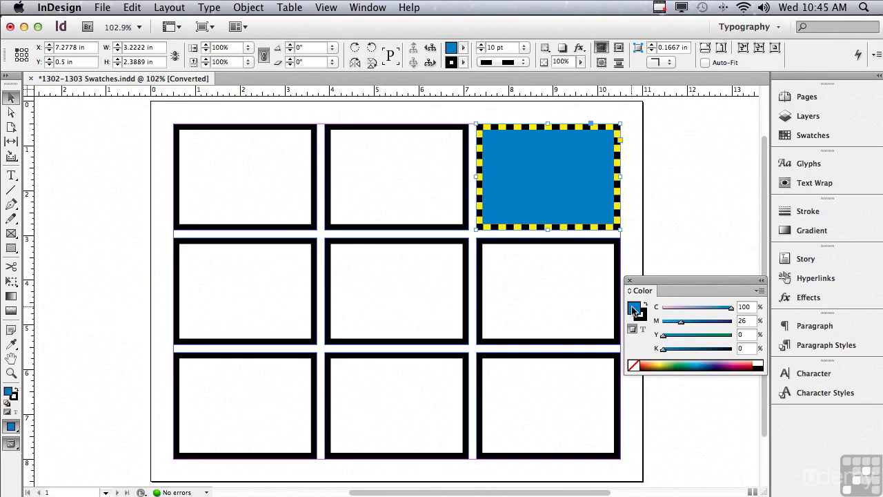
{"action": "left_click", "coordinate": [759, 291]}
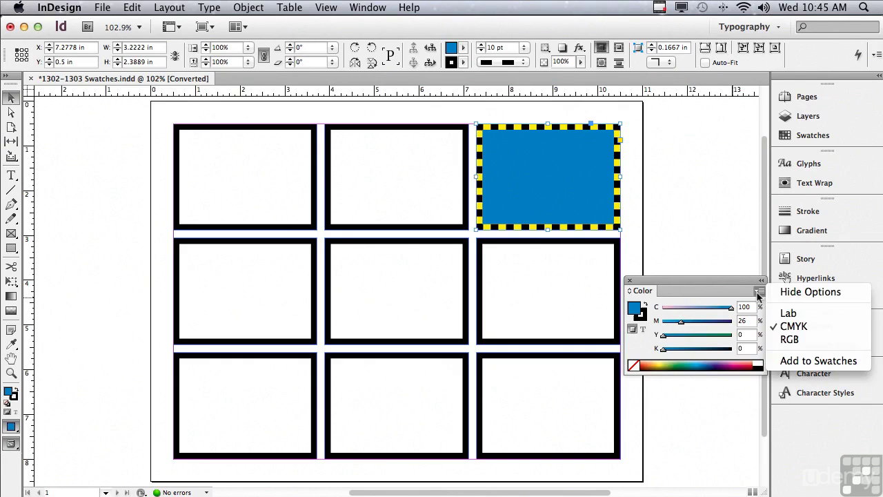
{"action": "left_click", "coordinate": [791, 366]}
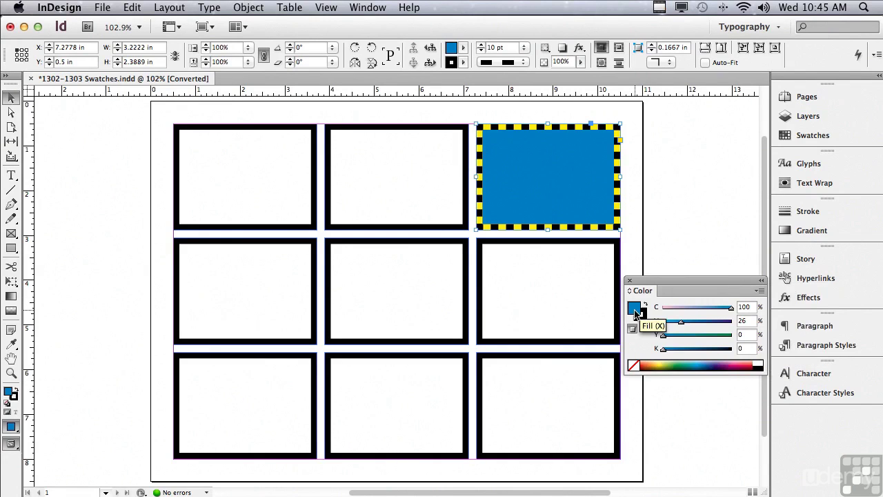
{"action": "left_click_drag", "start_coordinate": [635, 314], "coordinate": [806, 136]}
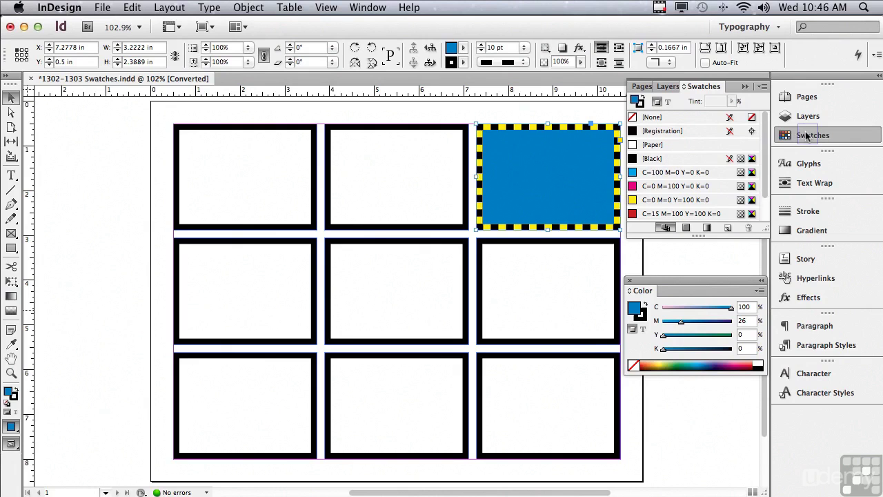
{"action": "left_click_drag", "start_coordinate": [807, 135], "coordinate": [703, 218]}
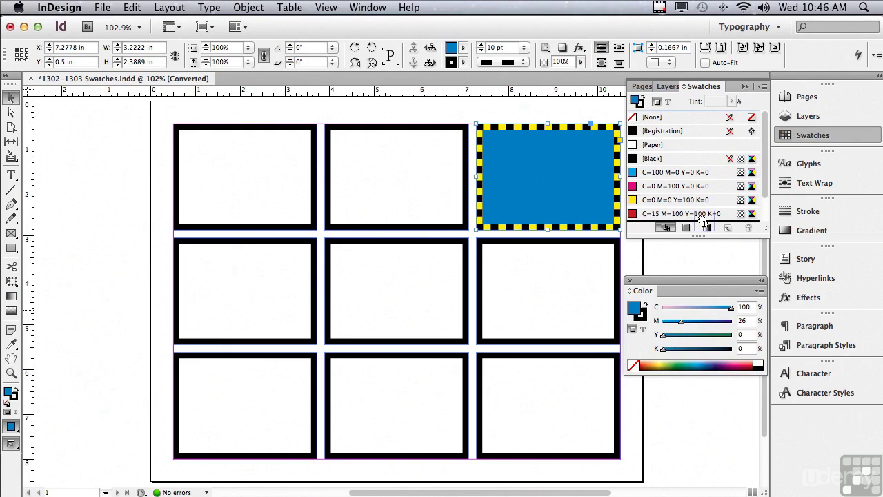
{"action": "left_click_drag", "start_coordinate": [702, 218], "coordinate": [703, 219]}
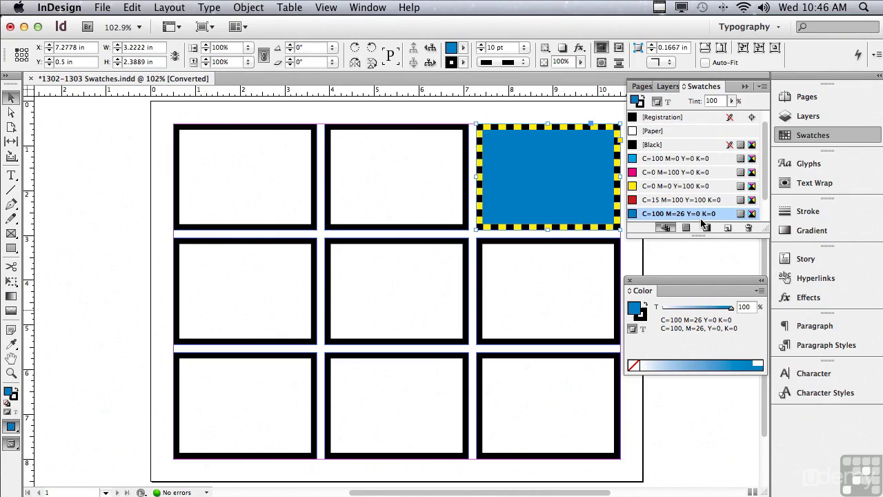
{"action": "key", "text": "super+z"}
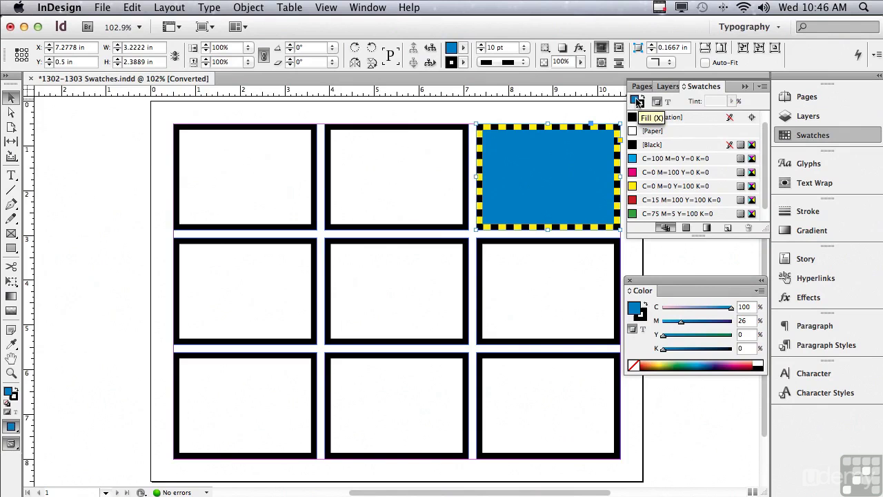
- Try adding the blue to the swatch list from the Swatches panel's own fill indicator, and undo it
{"action": "left_click_drag", "start_coordinate": [639, 102], "coordinate": [651, 220]}
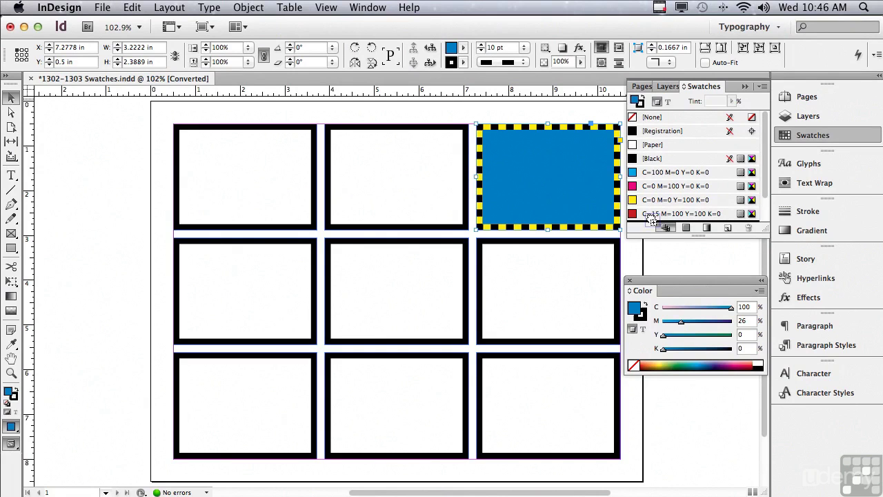
{"action": "left_click_drag", "start_coordinate": [651, 220], "coordinate": [651, 220]}
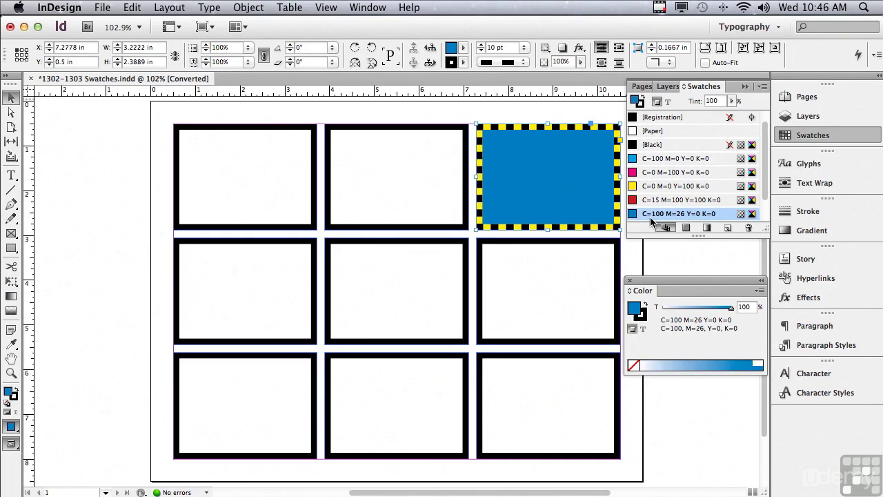
{"action": "key", "text": "super+z"}
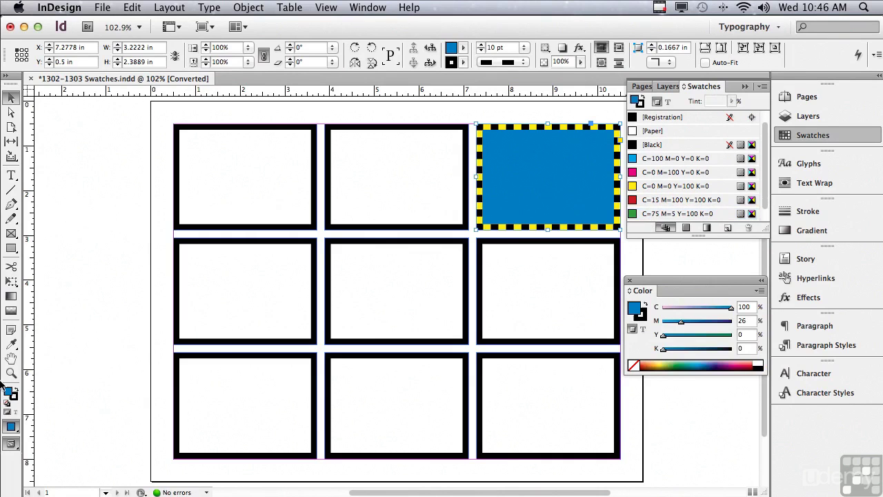
- Try saving the blue at the end of the swatch list from the toolbox fill and as a direct new swatch, undoing both
{"action": "left_click_drag", "start_coordinate": [11, 397], "coordinate": [710, 222]}
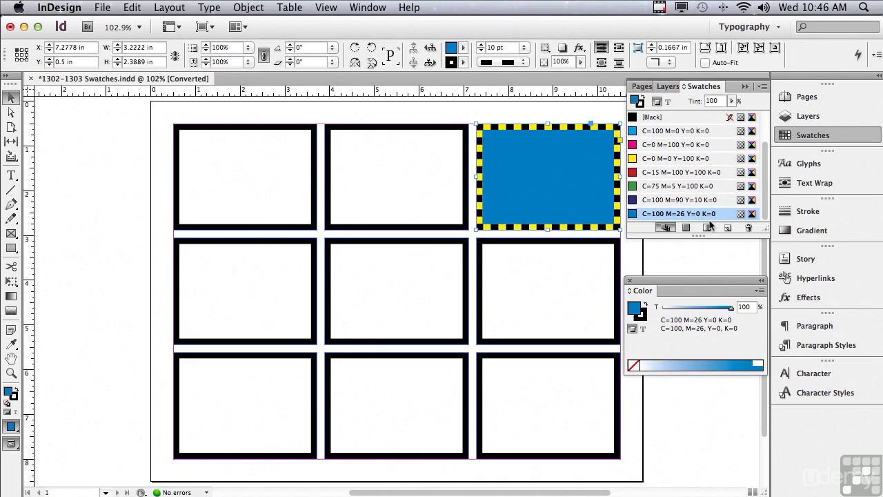
{"action": "left_click", "coordinate": [711, 224]}
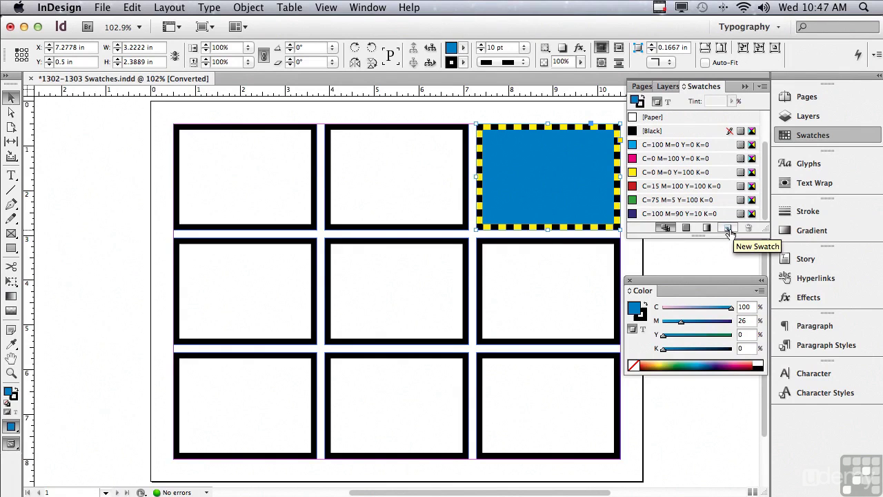
{"action": "left_click", "coordinate": [729, 231]}
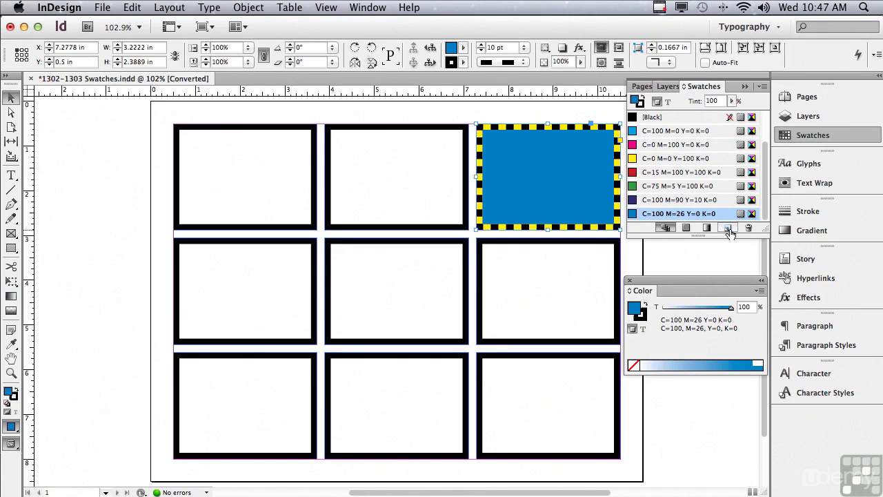
{"action": "key", "text": "super+z"}
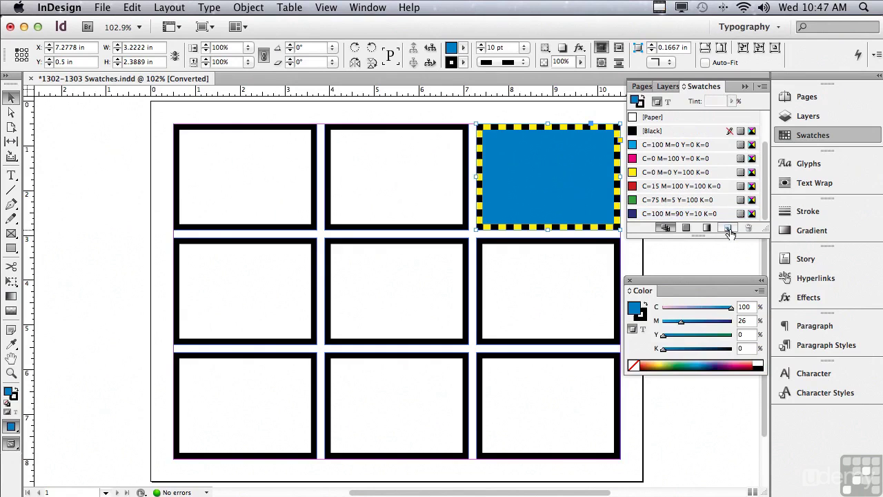
- Create a new process color swatch in CMYK mode from the blue fill, named with its color value C=100 M=26 Y=0 K=0
{"action": "left_click", "coordinate": [762, 87]}
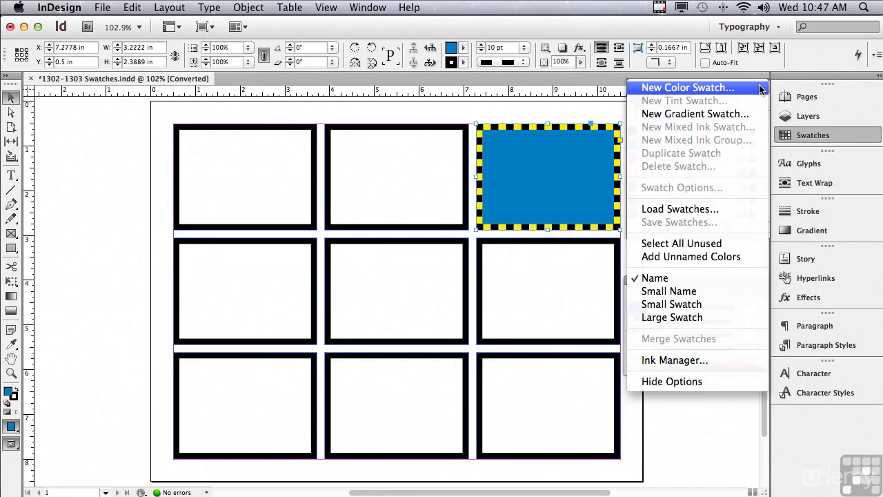
{"action": "left_click", "coordinate": [753, 89]}
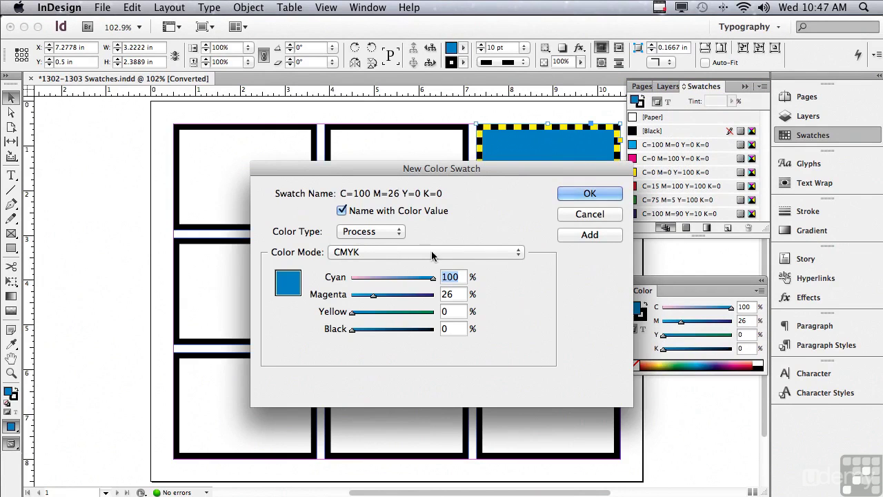
{"action": "left_click", "coordinate": [583, 195]}
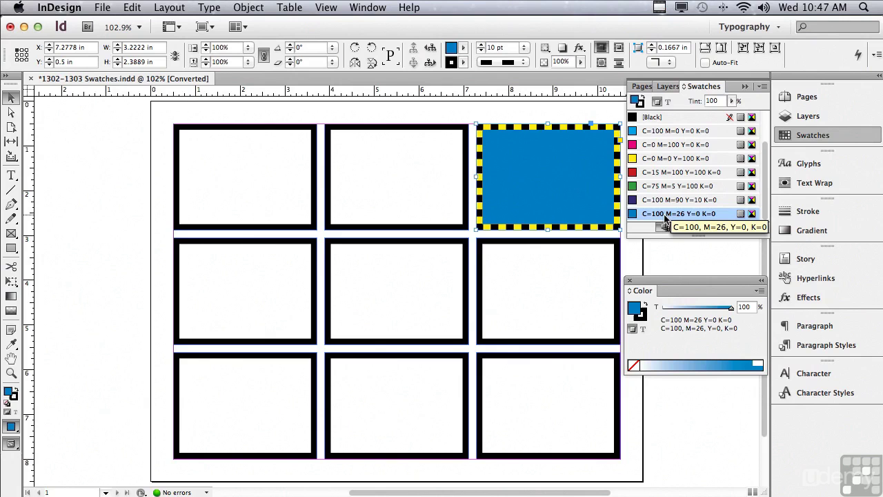
- Set the tint of the top-right frame's blue fill to 50%
{"action": "left_click", "coordinate": [732, 102]}
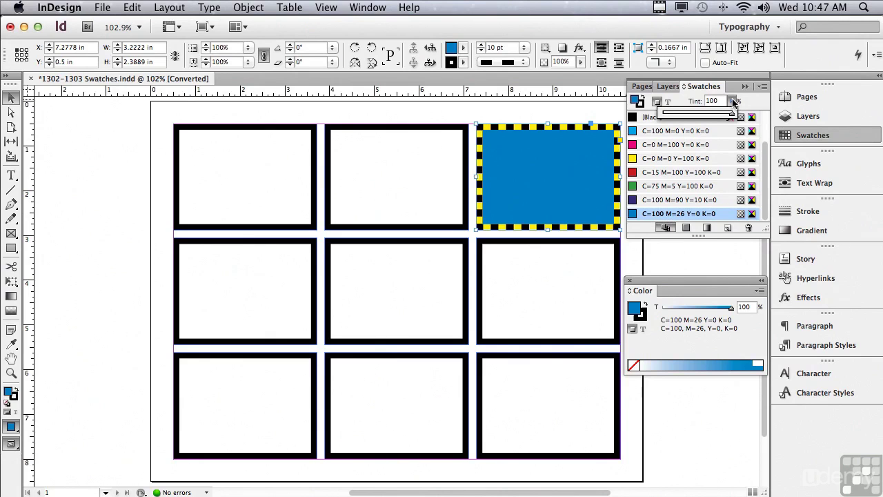
{"action": "left_click", "coordinate": [695, 116]}
{"action": "left_click_drag", "start_coordinate": [695, 112], "coordinate": [698, 115]}
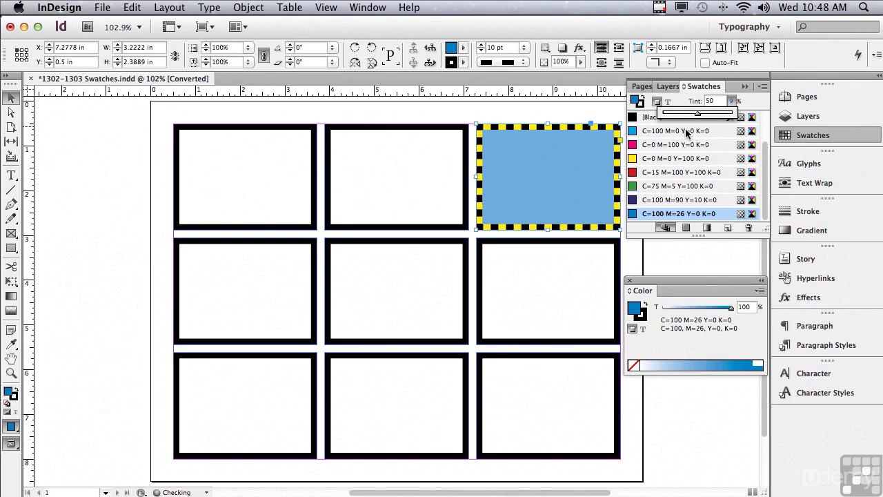
- Fill the top-middle frame with the saved blue swatch C=100 M=26 Y=0 K=0
{"action": "left_click", "coordinate": [393, 161]}
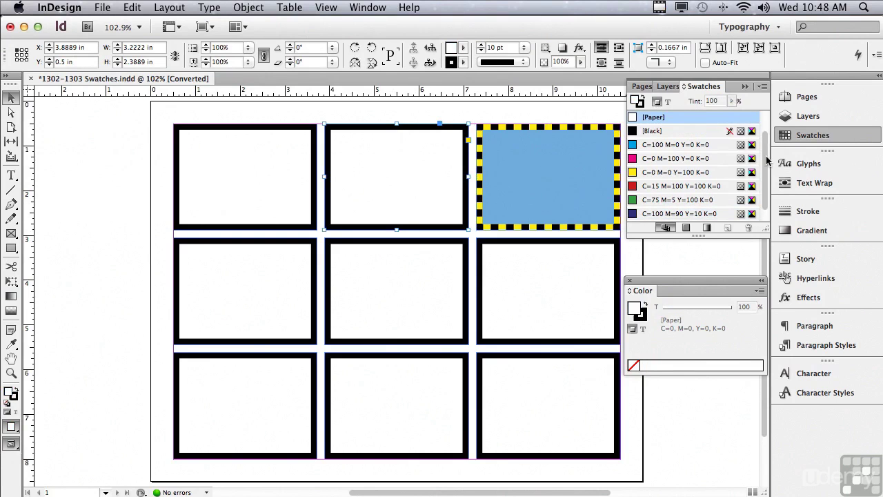
{"action": "scroll", "coordinate": [767, 207], "scroll_direction": "down", "scroll_amount": 1}
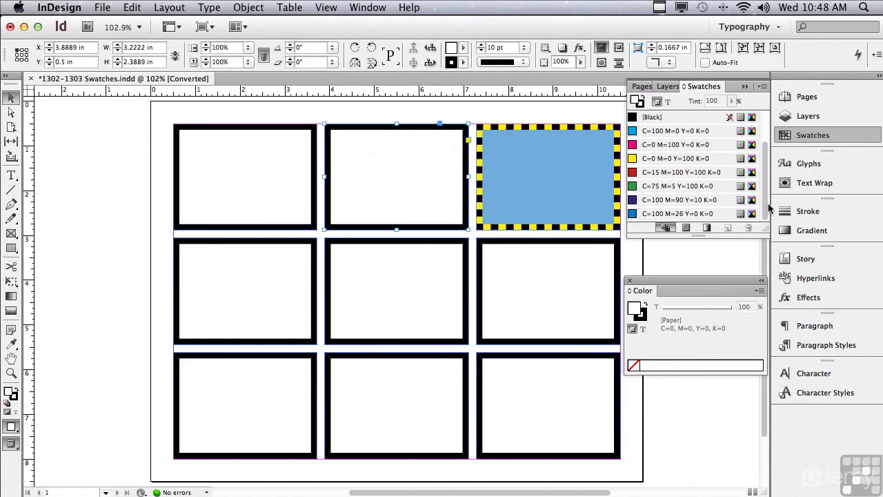
{"action": "left_click", "coordinate": [672, 215]}
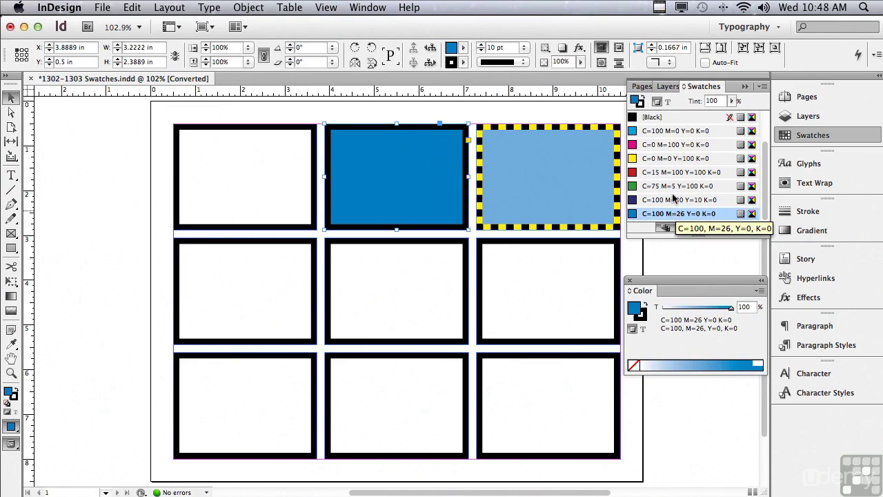
- Set the tint of the top-middle frame's fill to exactly 50%
{"action": "left_click", "coordinate": [731, 101]}
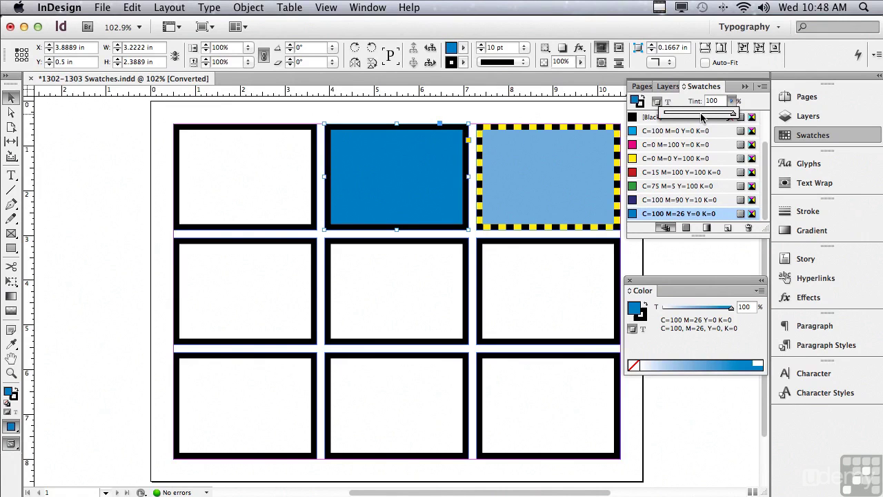
{"action": "left_click", "coordinate": [701, 114]}
{"action": "left_click_drag", "start_coordinate": [701, 114], "coordinate": [698, 115]}
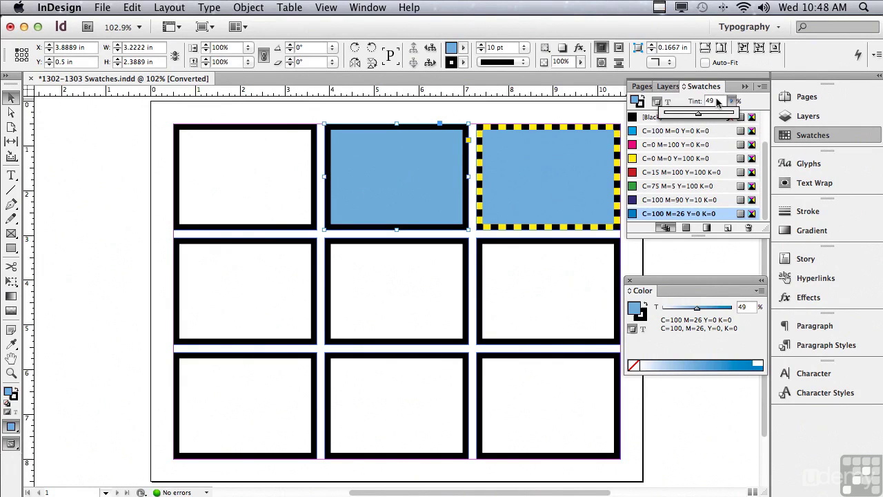
{"action": "left_click", "coordinate": [716, 100]}
{"action": "type", "text": "50"}
{"action": "key", "text": "Return"}
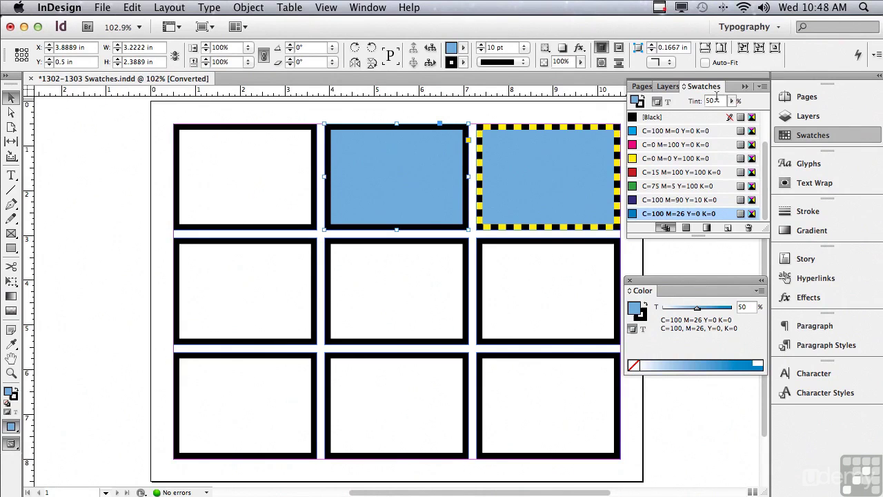
- Add a 50% tint swatch based on the blue C=100 M=26 Y=0 K=0 and widen the Swatches panel to fit its full name
{"action": "left_click", "coordinate": [762, 87]}
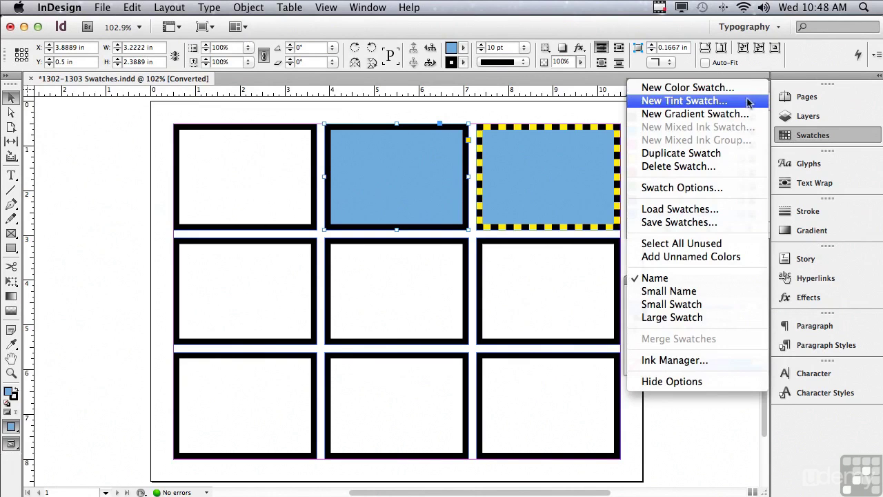
{"action": "left_click", "coordinate": [749, 101]}
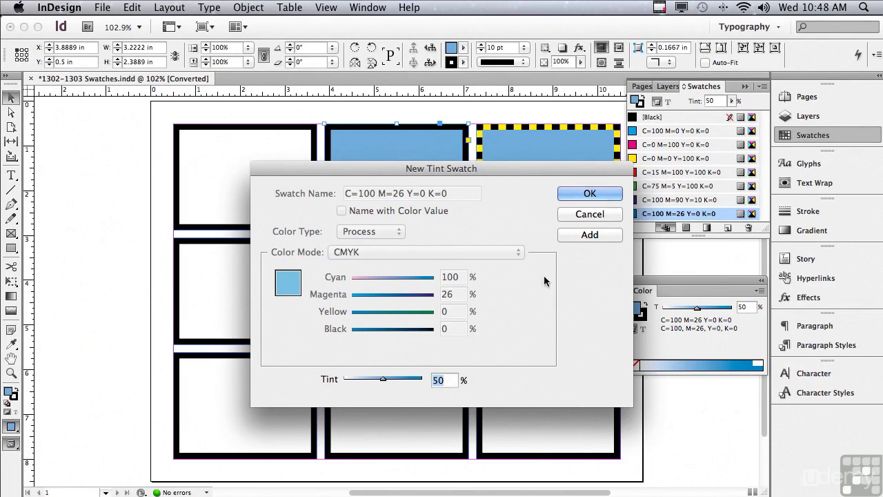
{"action": "left_click", "coordinate": [590, 235]}
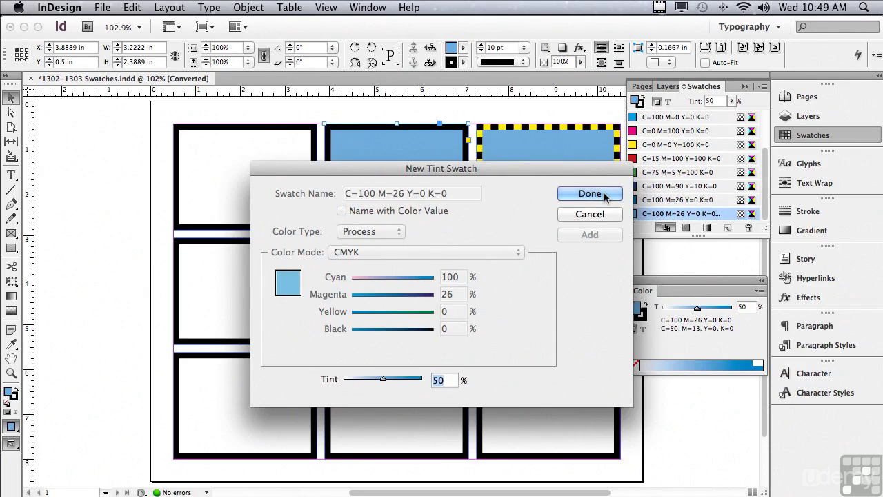
{"action": "left_click", "coordinate": [605, 194]}
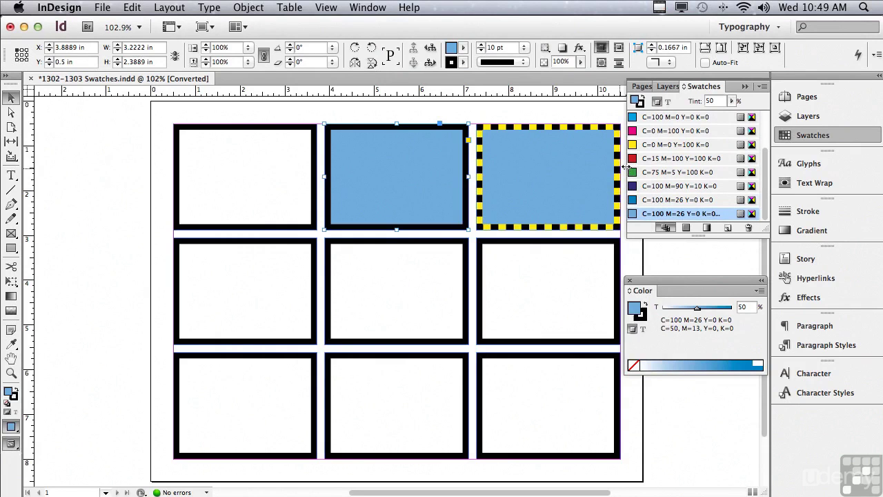
{"action": "left_click_drag", "start_coordinate": [625, 167], "coordinate": [611, 167]}
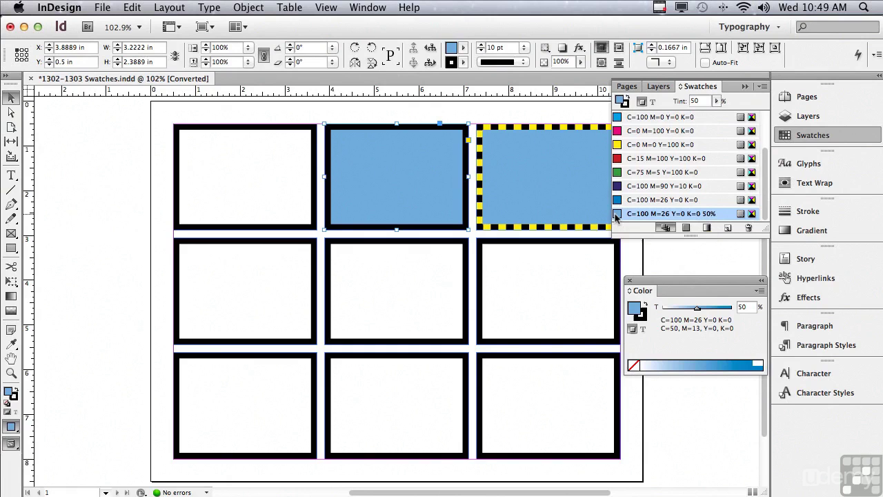
- Apply the 50% tint swatch as fill to the top-left frame and all three frames in the middle row
{"action": "left_click_drag", "start_coordinate": [616, 217], "coordinate": [273, 191]}
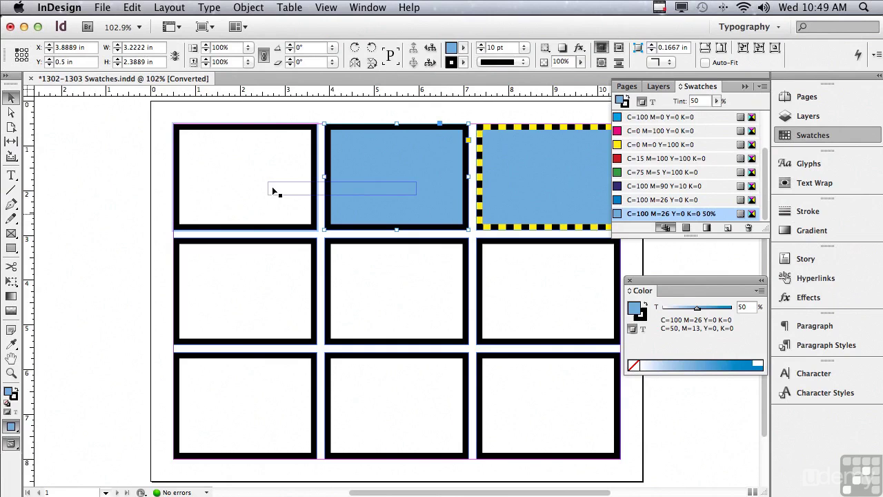
{"action": "left_click_drag", "start_coordinate": [273, 191], "coordinate": [276, 191]}
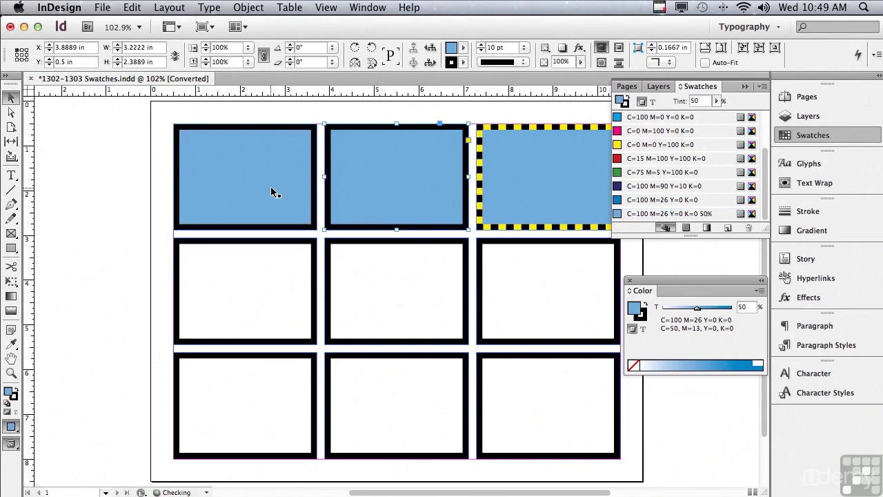
{"action": "left_click_drag", "start_coordinate": [617, 216], "coordinate": [414, 283]}
{"action": "left_click_drag", "start_coordinate": [618, 214], "coordinate": [281, 278]}
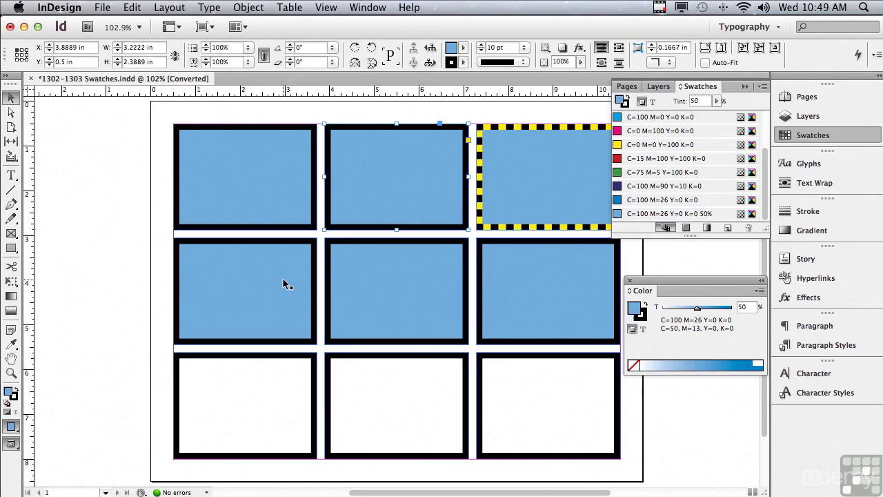
- Start a new gradient swatch and keep its type as Linear
{"action": "left_click", "coordinate": [762, 86]}
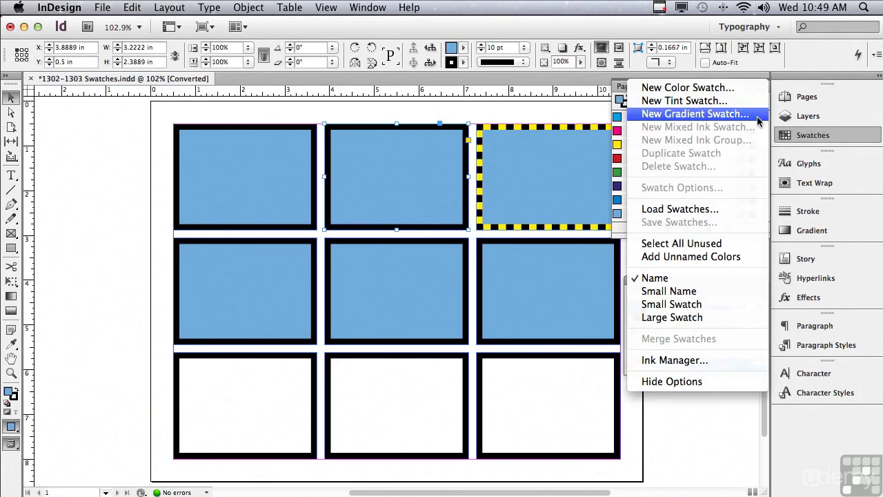
{"action": "left_click", "coordinate": [758, 116]}
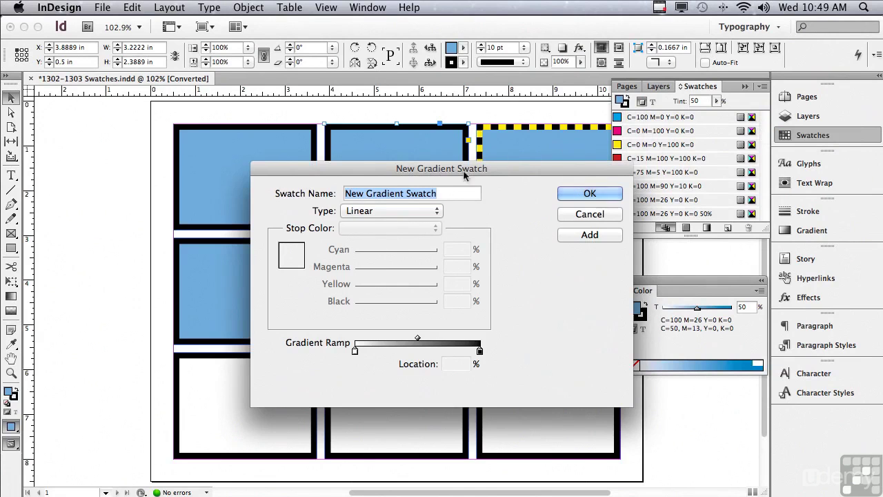
{"action": "left_click", "coordinate": [358, 213]}
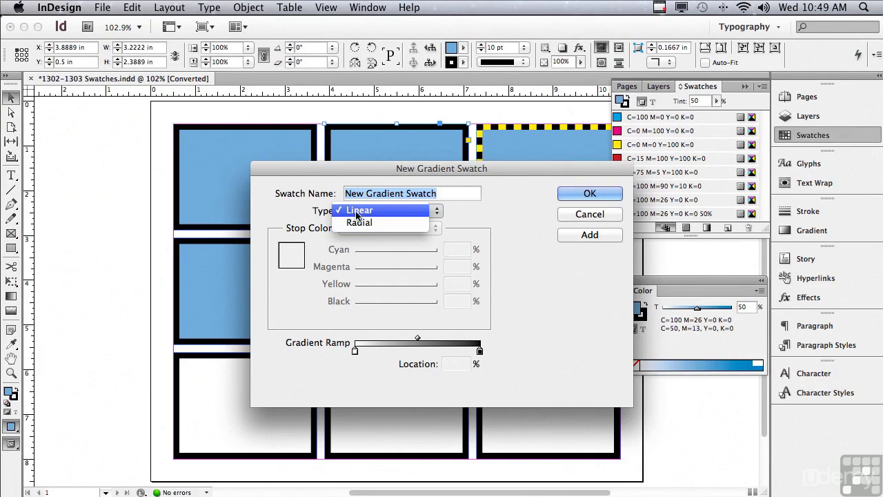
{"action": "left_click", "coordinate": [356, 213]}
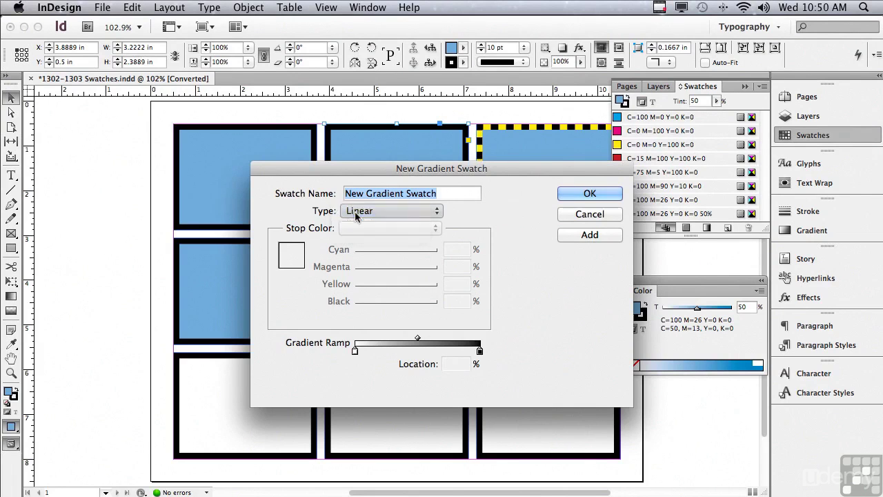
- Compare the gradient's two end stops and set the starting stop to the cyan swatch C=100 M=0 Y=0 K=0
{"action": "left_click", "coordinate": [355, 351]}
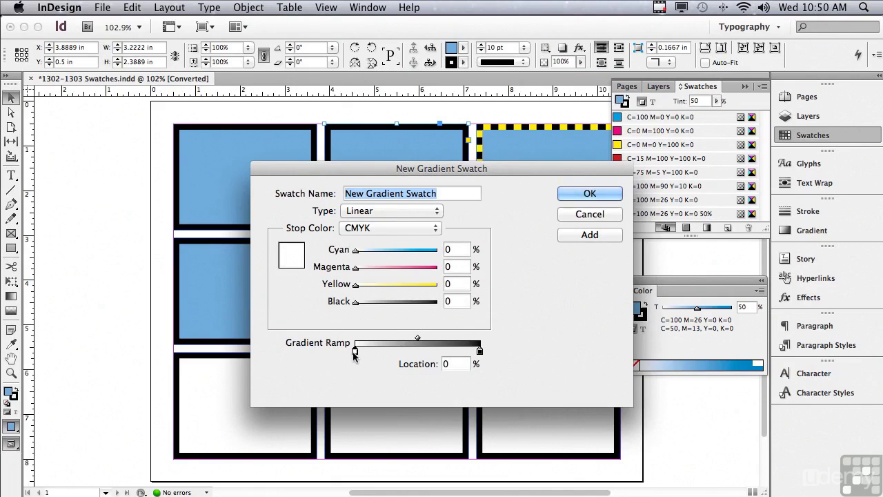
{"action": "left_click", "coordinate": [480, 351]}
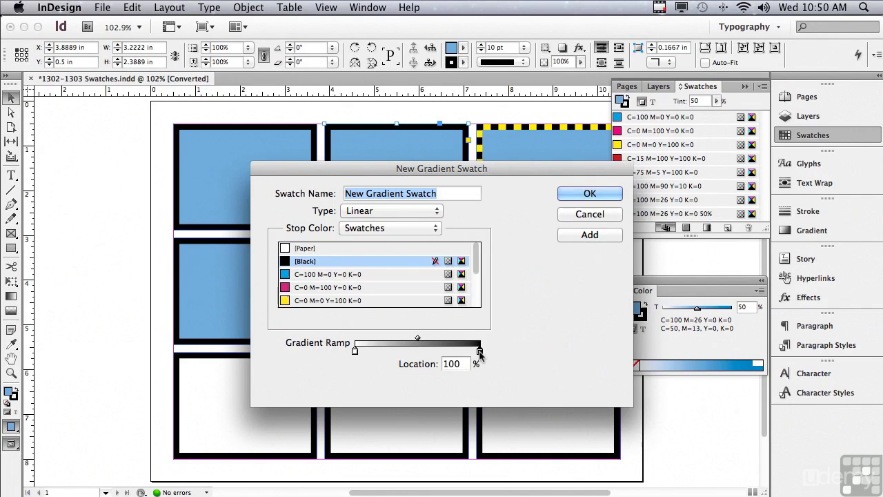
{"action": "left_click", "coordinate": [356, 351]}
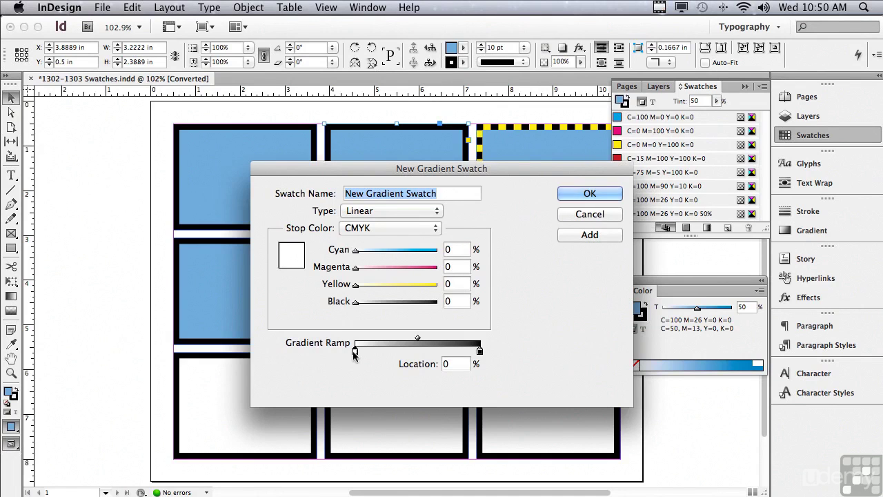
{"action": "left_click", "coordinate": [354, 231]}
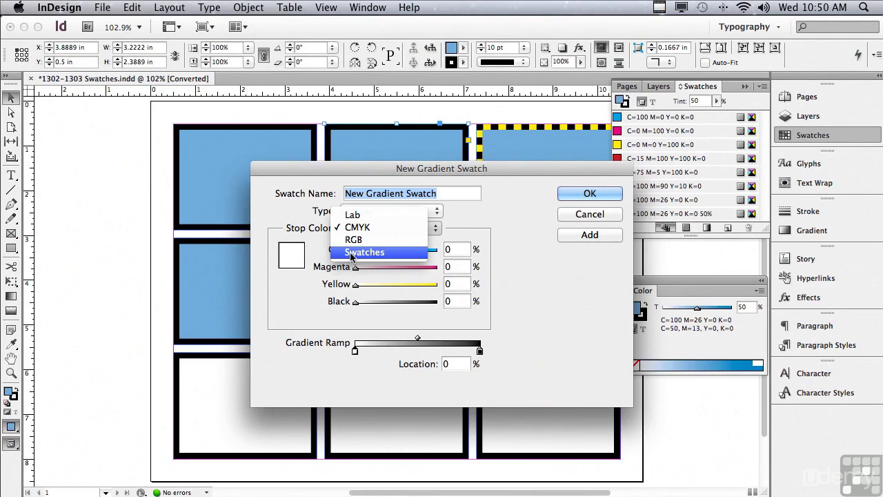
{"action": "left_click", "coordinate": [351, 253]}
{"action": "left_click", "coordinate": [318, 276]}
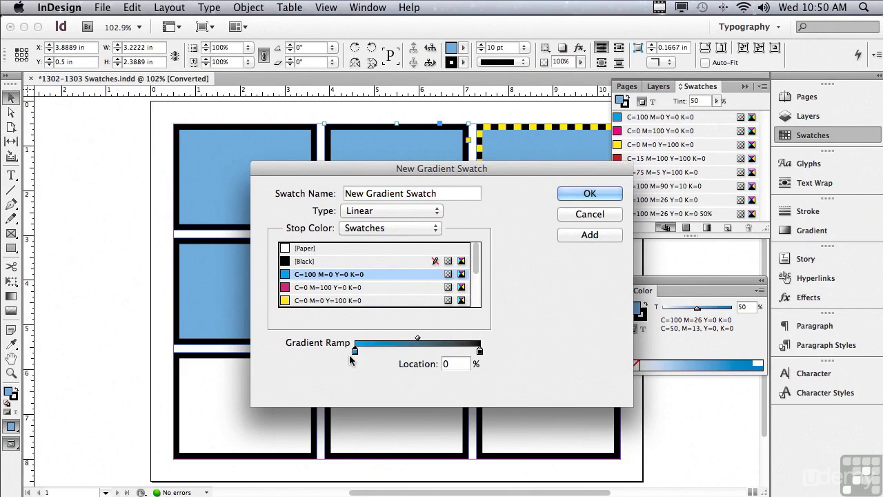
- Set the gradient's ending stop to the red swatch C=15 M=100 Y=100 K=0 and add a middle stop at about 36%
{"action": "left_click", "coordinate": [480, 352]}
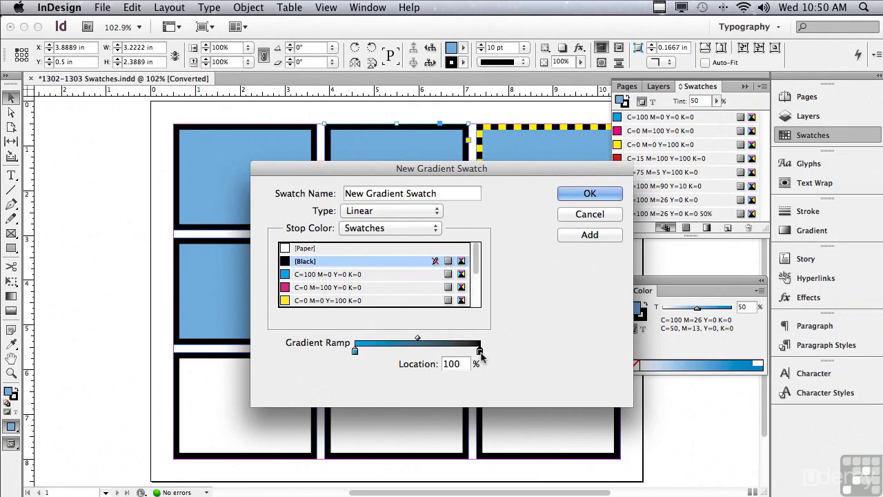
{"action": "left_click_drag", "start_coordinate": [475, 263], "coordinate": [476, 276]}
{"action": "left_click", "coordinate": [345, 291]}
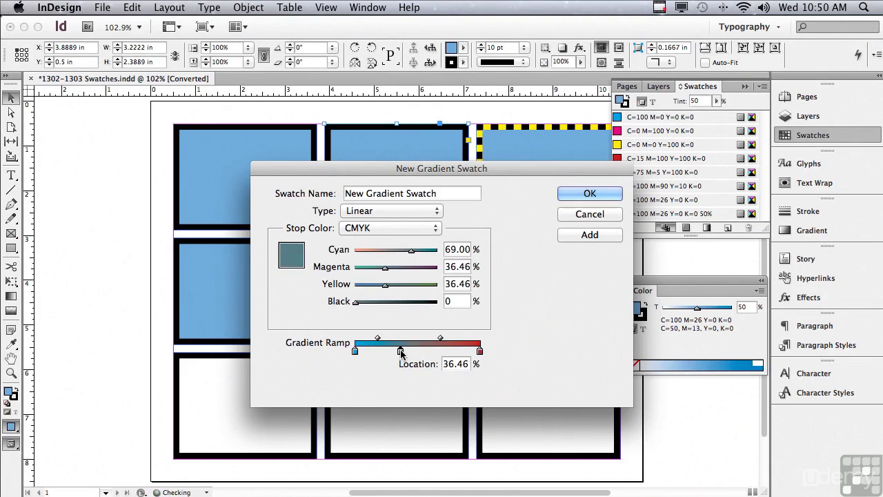
- Set the gradient's middle stop to the yellow swatch C=0 M=0 Y=100 K=0 and move it to about 48.6%
{"action": "left_click", "coordinate": [359, 230]}
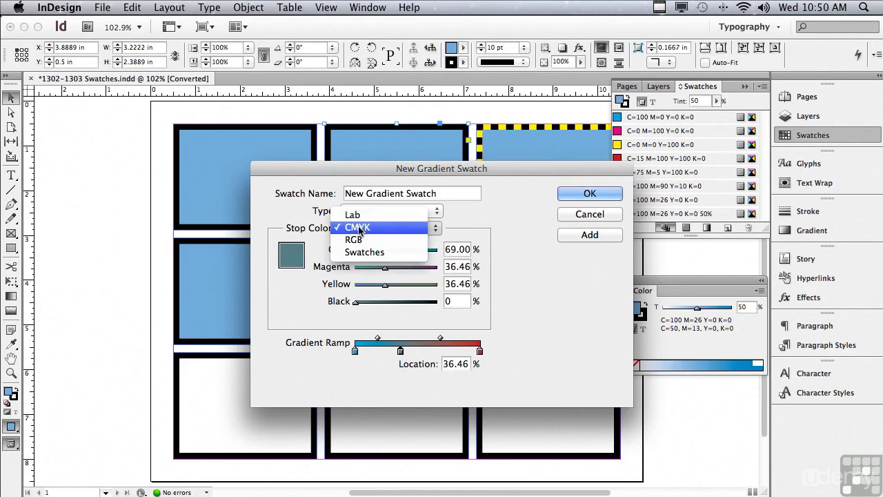
{"action": "left_click", "coordinate": [359, 255]}
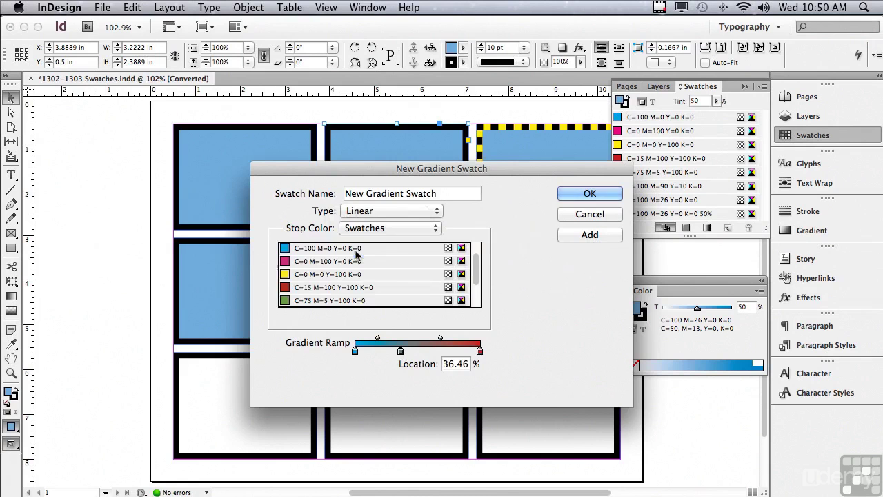
{"action": "left_click", "coordinate": [284, 275]}
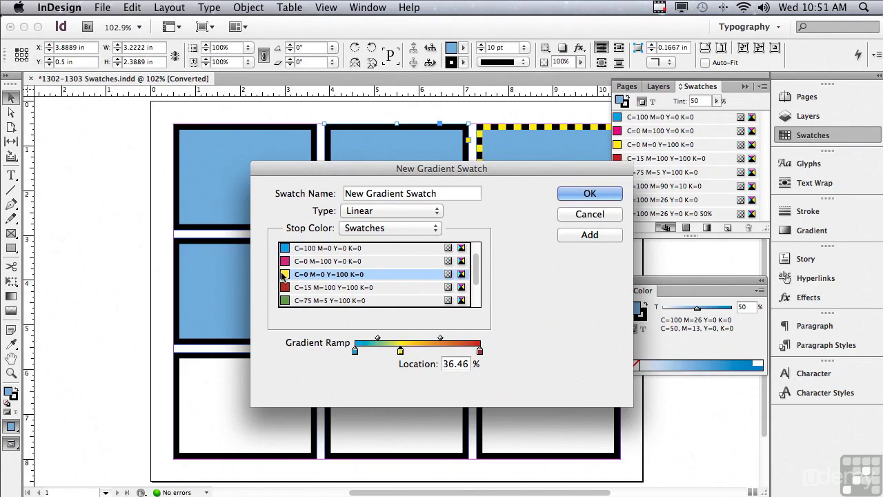
{"action": "mouse_move", "coordinate": [400, 352]}
{"action": "left_mouse_down"}
{"action": "mouse_move", "coordinate": [429, 354]}
{"action": "mouse_move", "coordinate": [398, 353]}
{"action": "mouse_move", "coordinate": [416, 354]}
{"action": "left_mouse_up"}
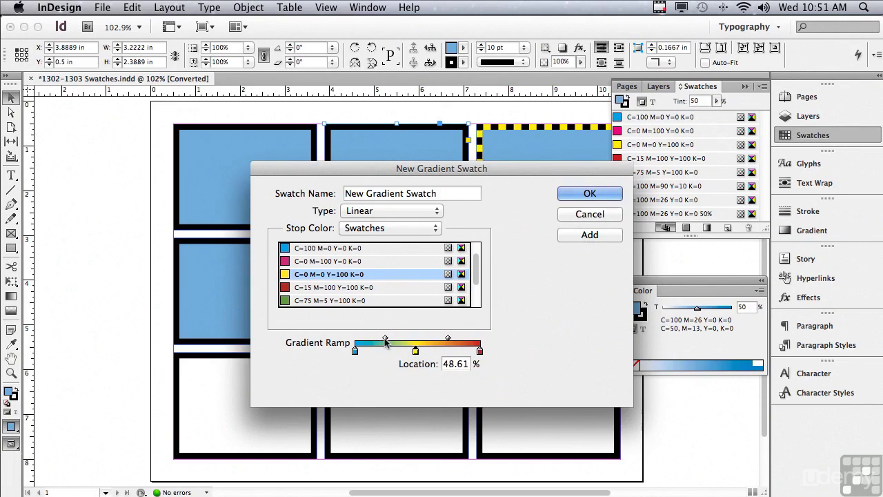
- Adjust the midpoint between the cyan and yellow stops, set its location to 50%, and save the gradient swatch
{"action": "left_click", "coordinate": [385, 339]}
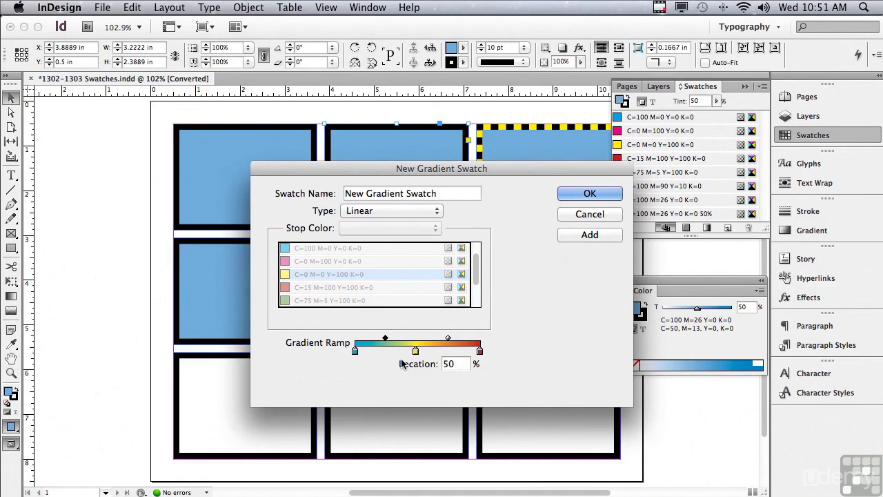
{"action": "mouse_move", "coordinate": [385, 340]}
{"action": "left_mouse_down"}
{"action": "mouse_move", "coordinate": [398, 339]}
{"action": "mouse_move", "coordinate": [372, 340]}
{"action": "left_mouse_up"}
{"action": "double_click", "coordinate": [450, 364]}
{"action": "type", "text": "50"}
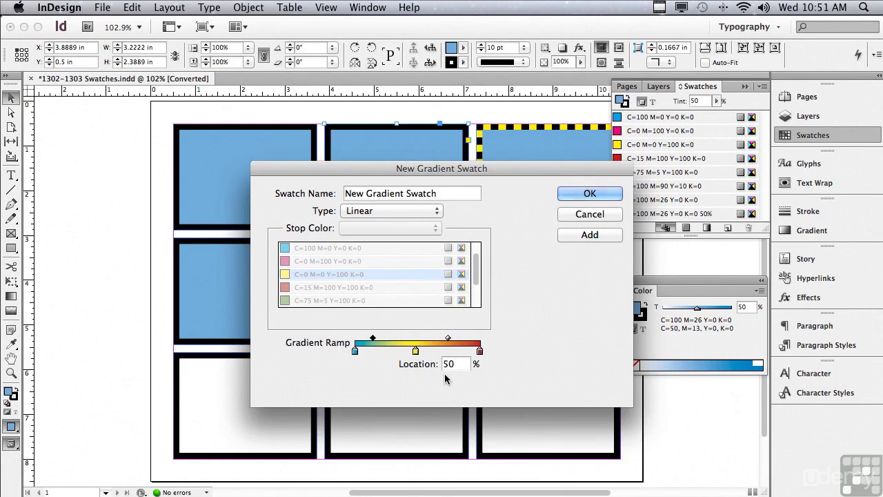
{"action": "key", "text": "Return"}
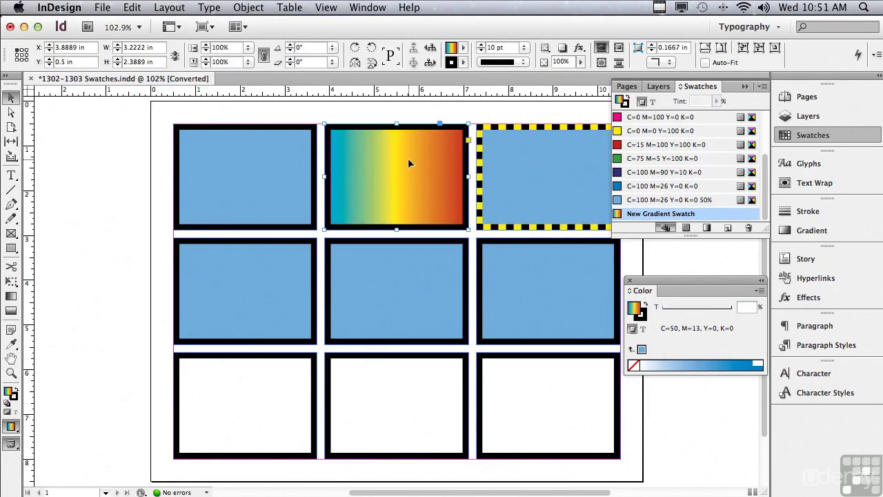